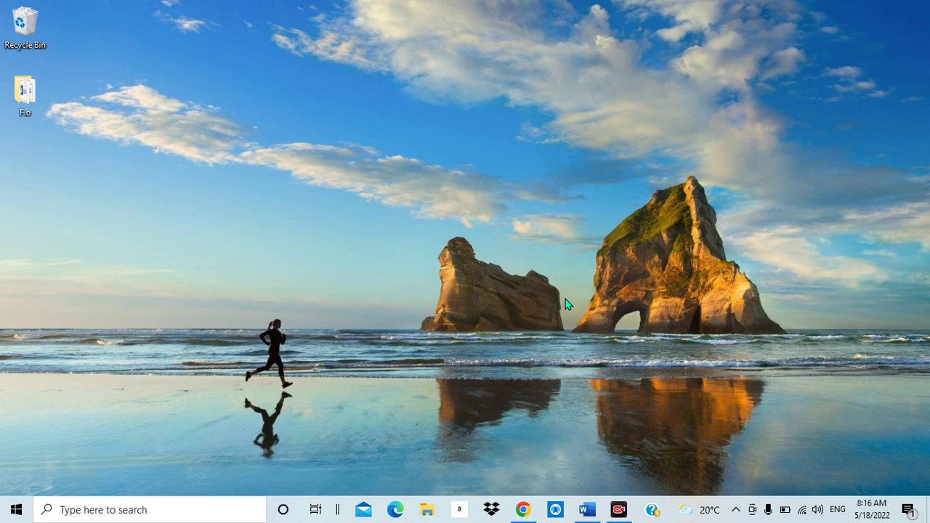
- Take the Bluetooth icon out of the hidden tray icons using its Remove Icon option
{"action": "left_click", "coordinate": [734, 511]}
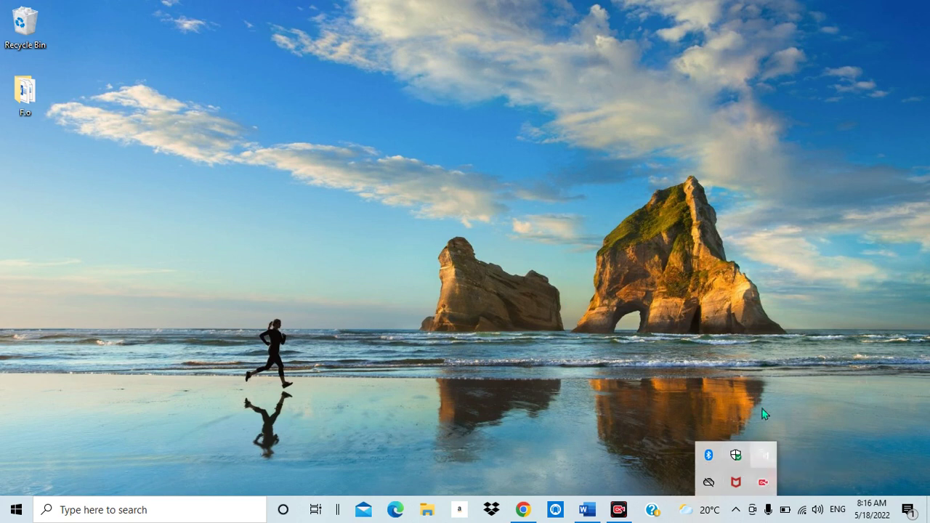
{"action": "right_click", "coordinate": [709, 458]}
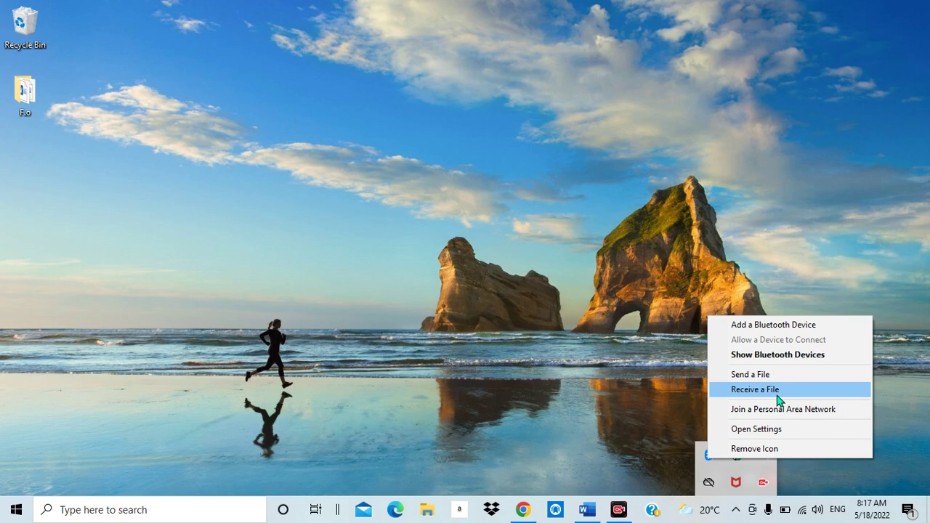
{"action": "left_click", "coordinate": [754, 448]}
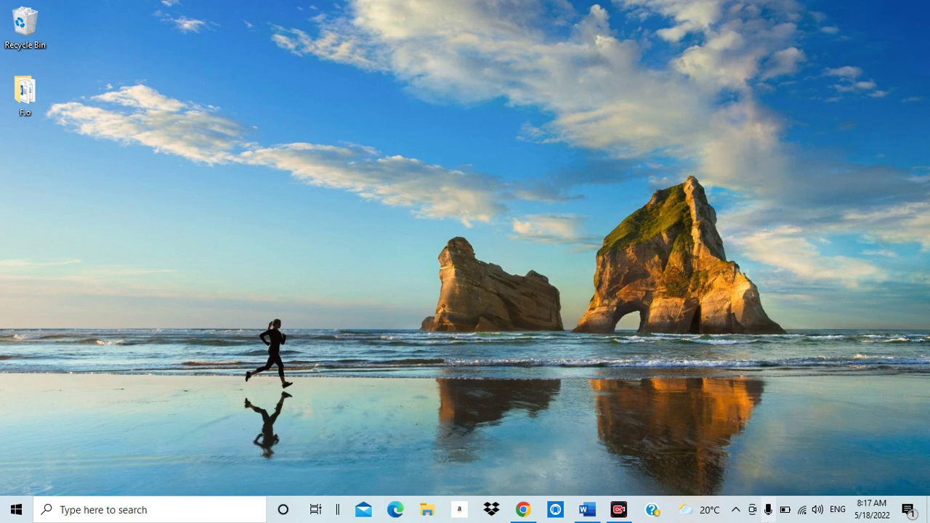
- Search 'blu' and open the Bluetooth and other devices settings
{"action": "left_click", "coordinate": [101, 506]}
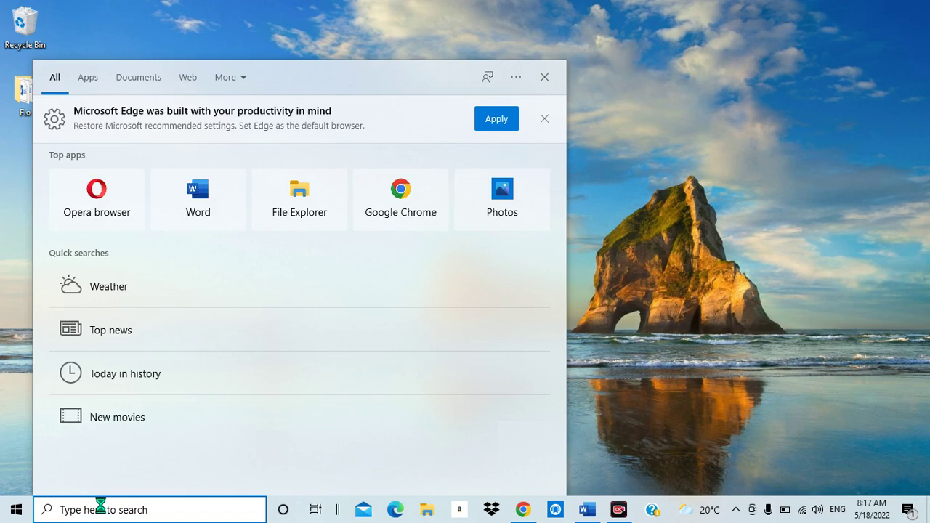
{"action": "type", "text": "blj"}
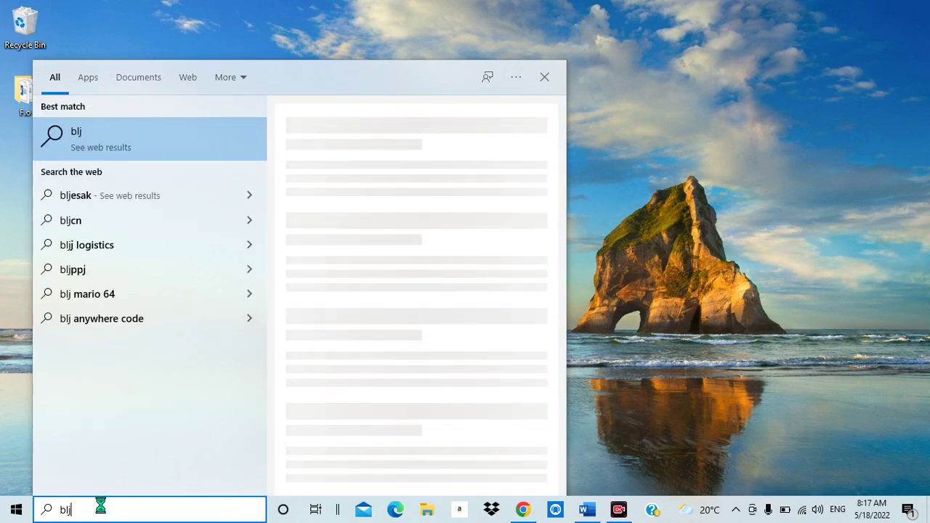
{"action": "key", "text": "BackSpace"}
{"action": "type", "text": "u"}
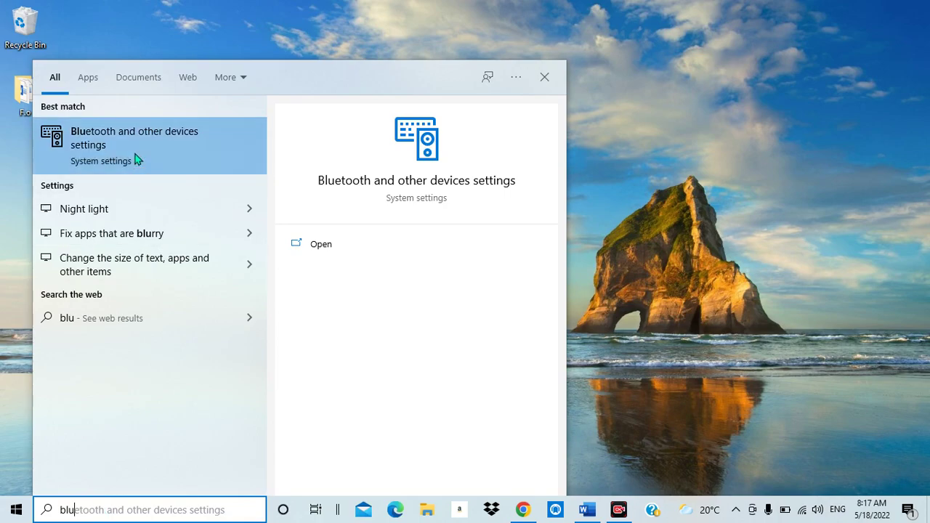
{"action": "left_click", "coordinate": [136, 159]}
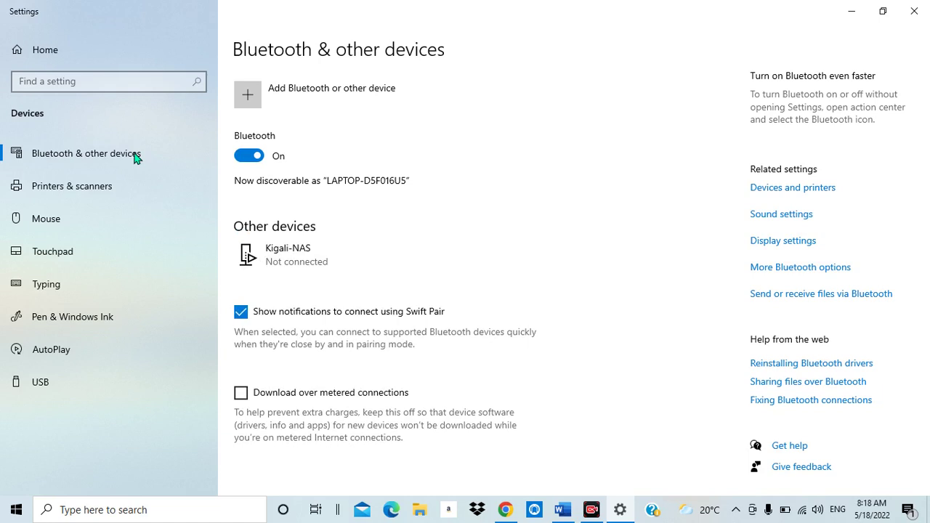
- Switch Bluetooth off and back on, leaving it enabled
{"action": "left_click", "coordinate": [242, 155]}
{"action": "left_click", "coordinate": [242, 155]}
{"action": "left_click", "coordinate": [794, 271]}
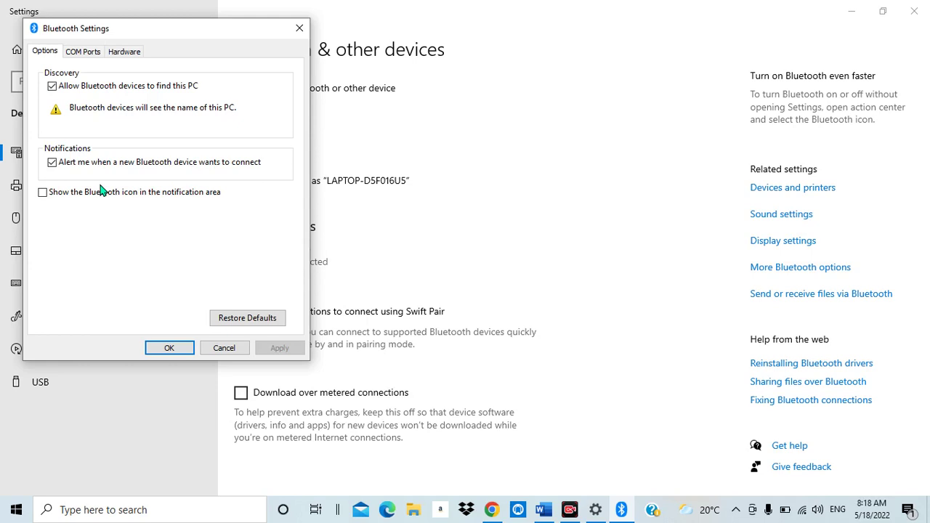
- Clear and re-tick 'Allow Bluetooth devices to find this PC' so discovery stays on
{"action": "left_click", "coordinate": [52, 87]}
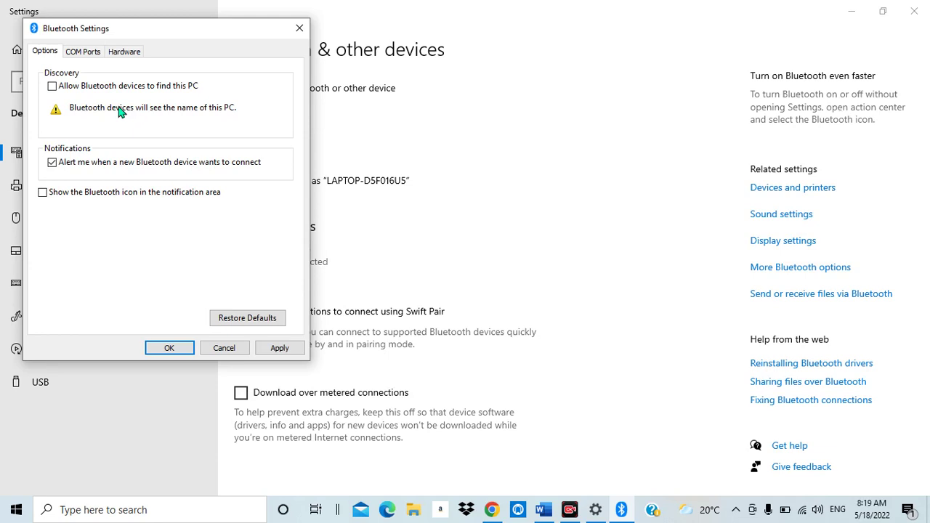
{"action": "left_click", "coordinate": [52, 86]}
- Keep new-device alerts on and tick 'Show the Bluetooth icon in the notification area'
{"action": "left_click_drag", "start_coordinate": [161, 34], "coordinate": [266, 16]}
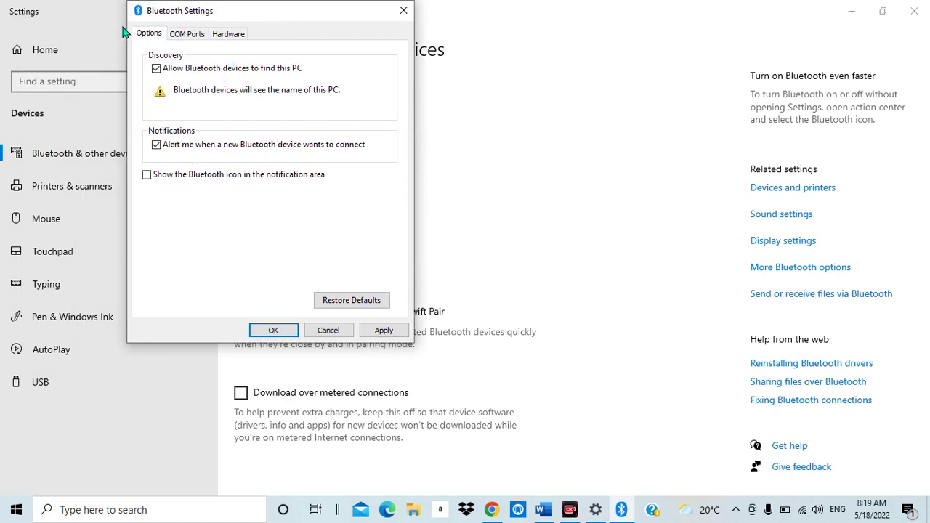
{"action": "left_click", "coordinate": [158, 147]}
{"action": "left_click", "coordinate": [157, 145]}
{"action": "left_click", "coordinate": [147, 176]}
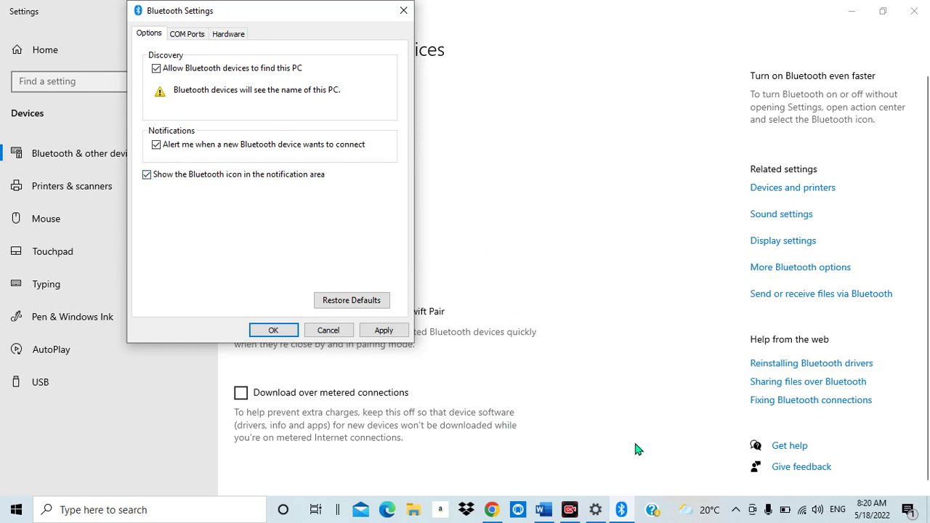
{"action": "left_click", "coordinate": [736, 510]}
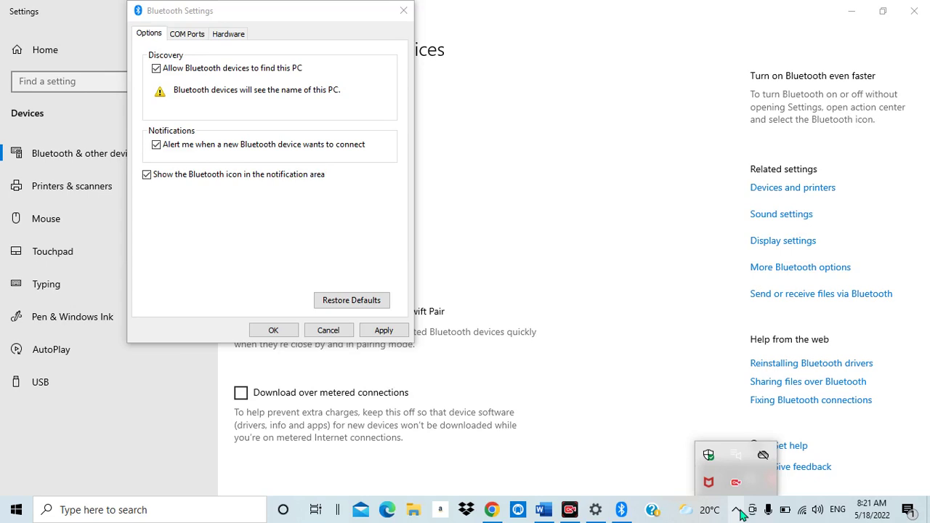
- Apply the changed Bluetooth options and confirm them with OK
{"action": "left_click", "coordinate": [399, 334]}
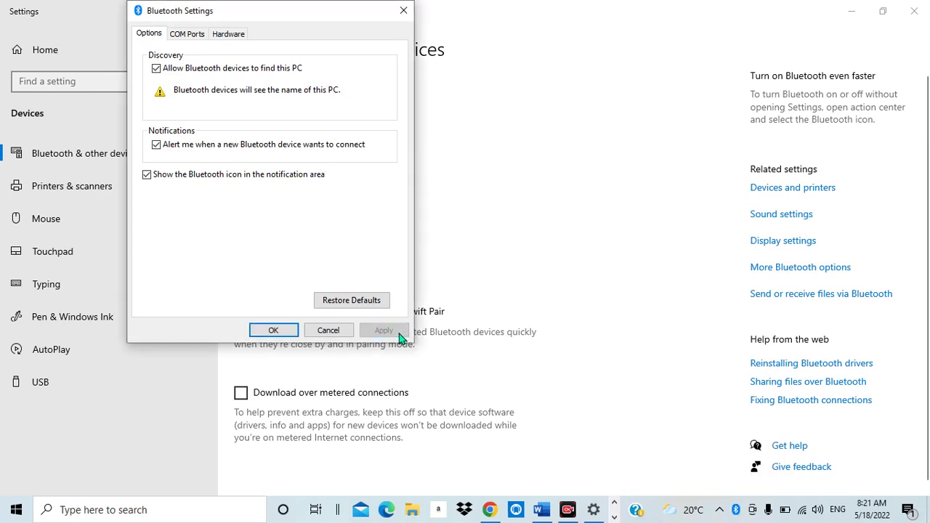
{"action": "left_click", "coordinate": [721, 510]}
{"action": "left_click", "coordinate": [716, 510]}
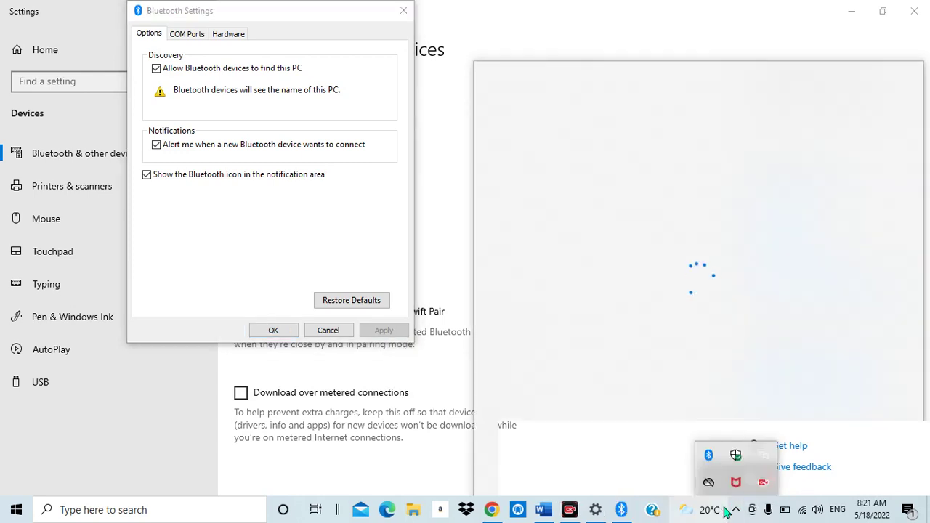
{"action": "left_click", "coordinate": [414, 264]}
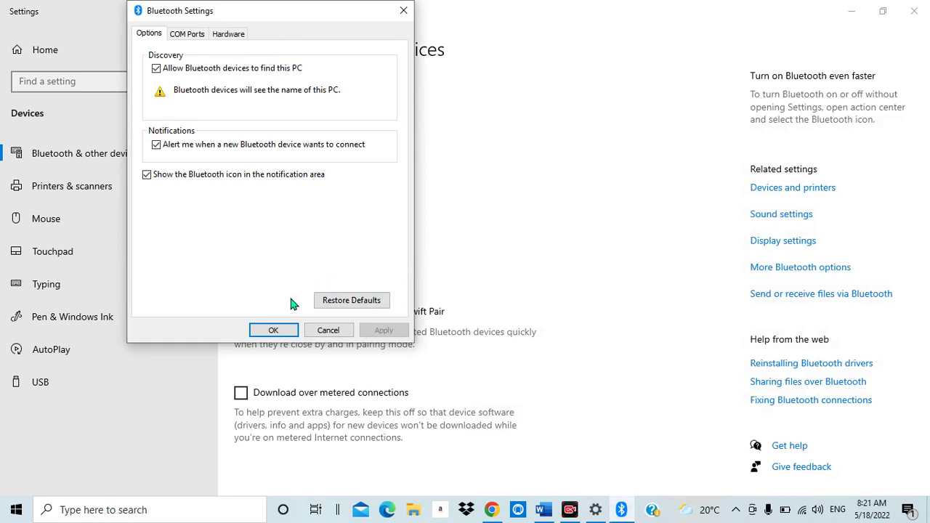
{"action": "left_click", "coordinate": [277, 329]}
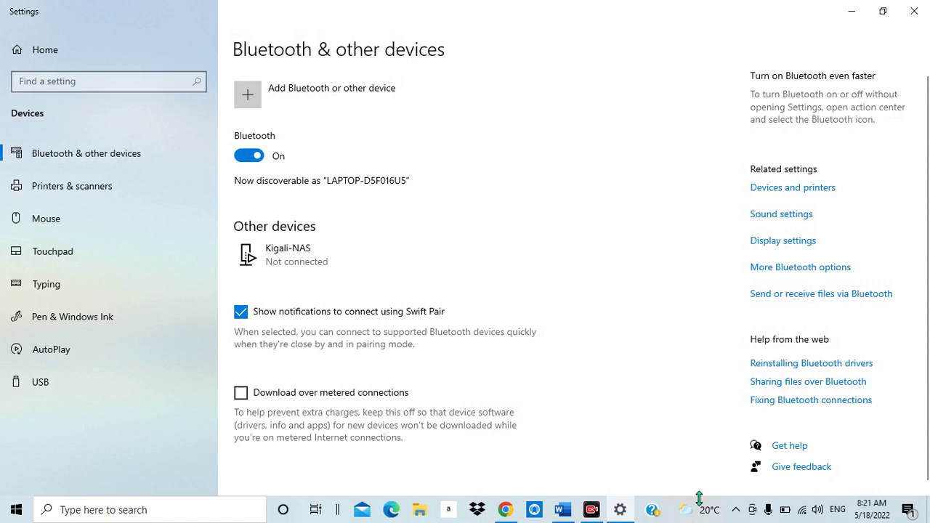
- Close the Settings window and check the hidden tray icons for the Bluetooth icon
{"action": "left_click", "coordinate": [734, 513]}
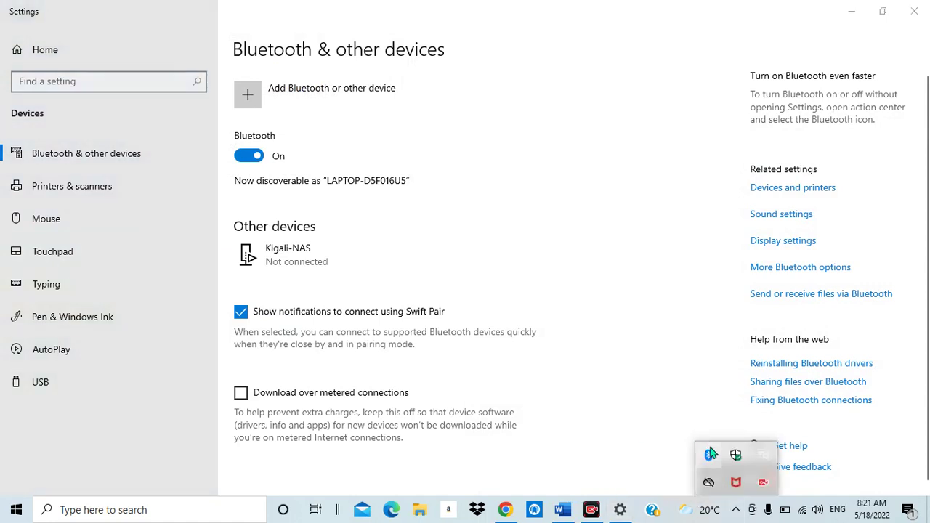
{"action": "left_click", "coordinate": [641, 308]}
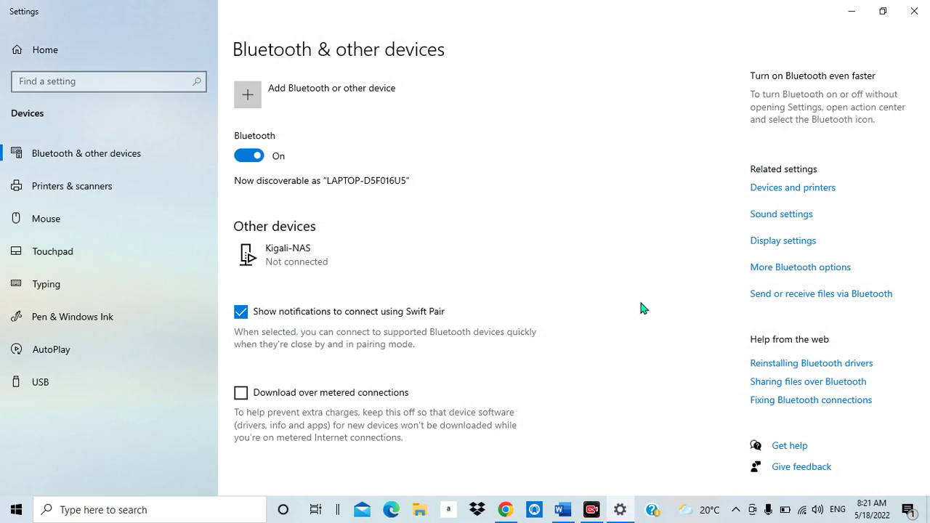
{"action": "left_click", "coordinate": [914, 11]}
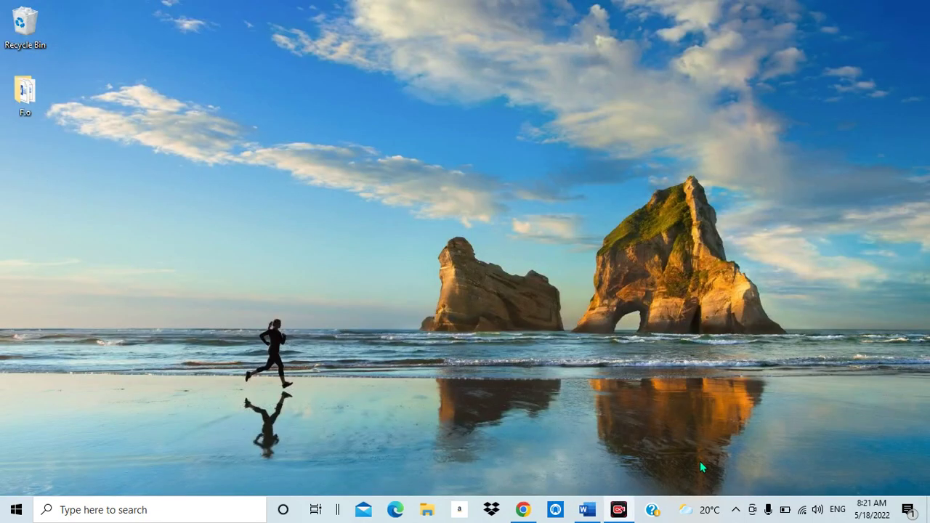
{"action": "left_click", "coordinate": [736, 510]}
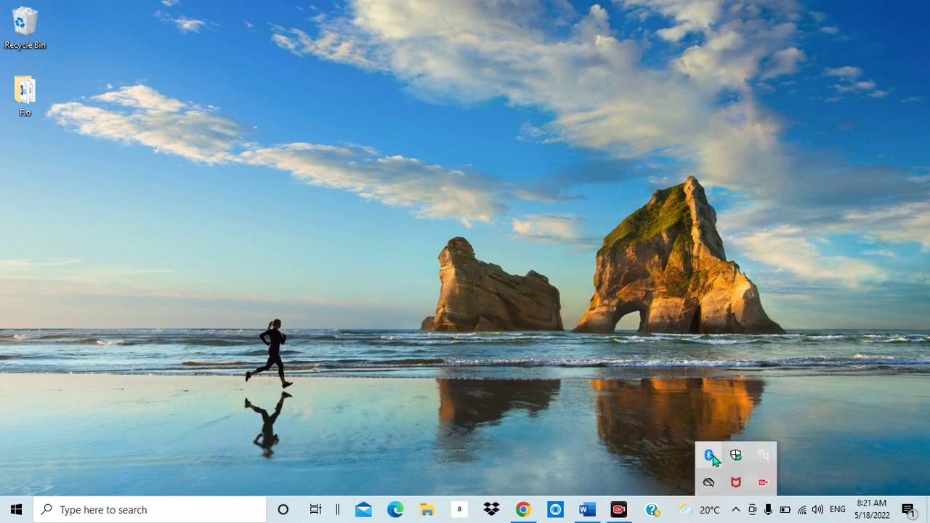
- Search 'bluet' and open the 'Bluetooth and other devices settings' best match
{"action": "left_click", "coordinate": [142, 512]}
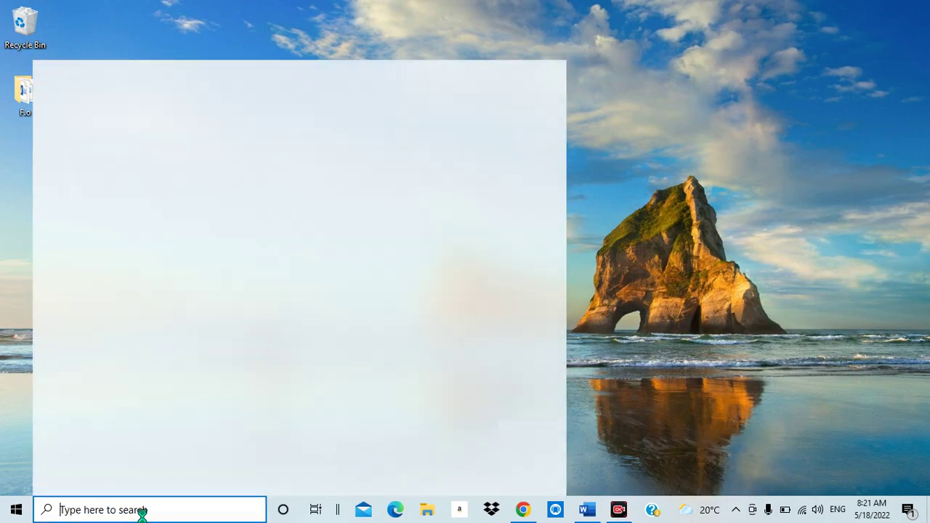
{"action": "type", "text": "blu"}
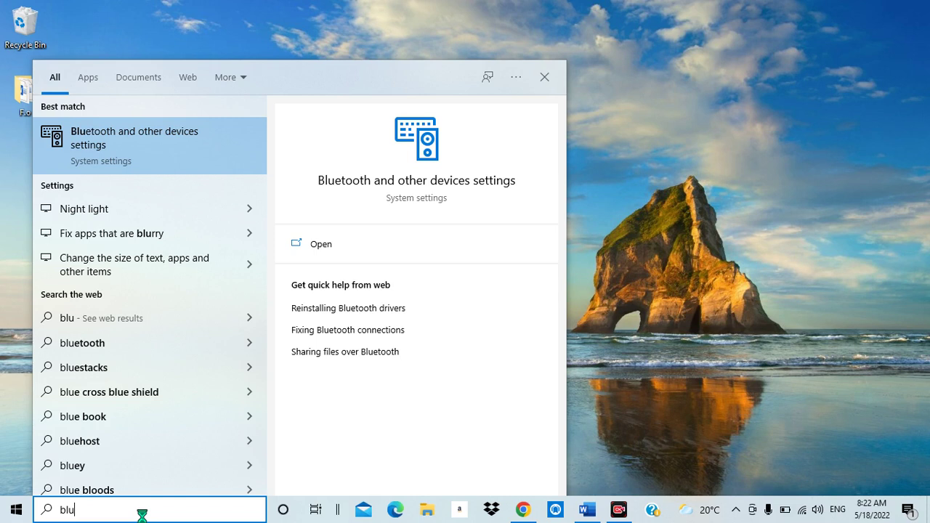
{"action": "left_click", "coordinate": [736, 511]}
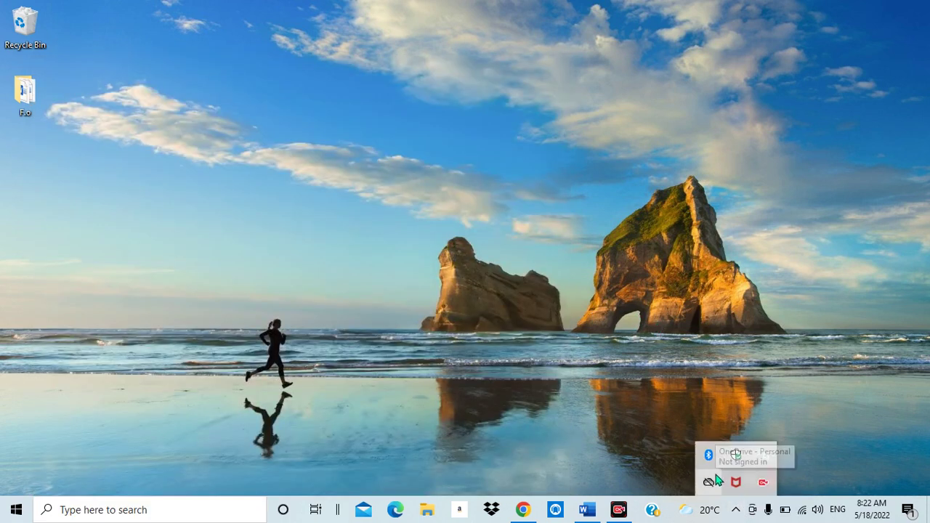
{"action": "left_click", "coordinate": [166, 508]}
{"action": "type", "text": "blu"}
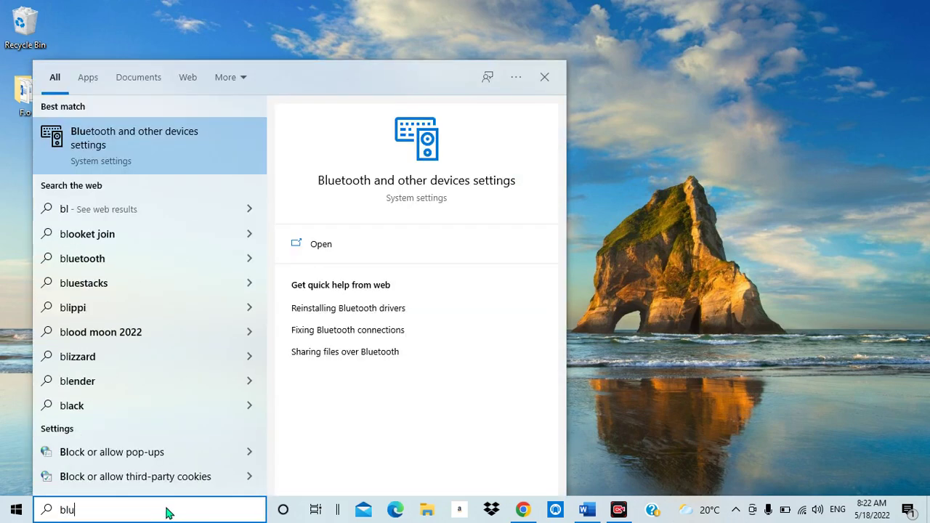
{"action": "type", "text": "et"}
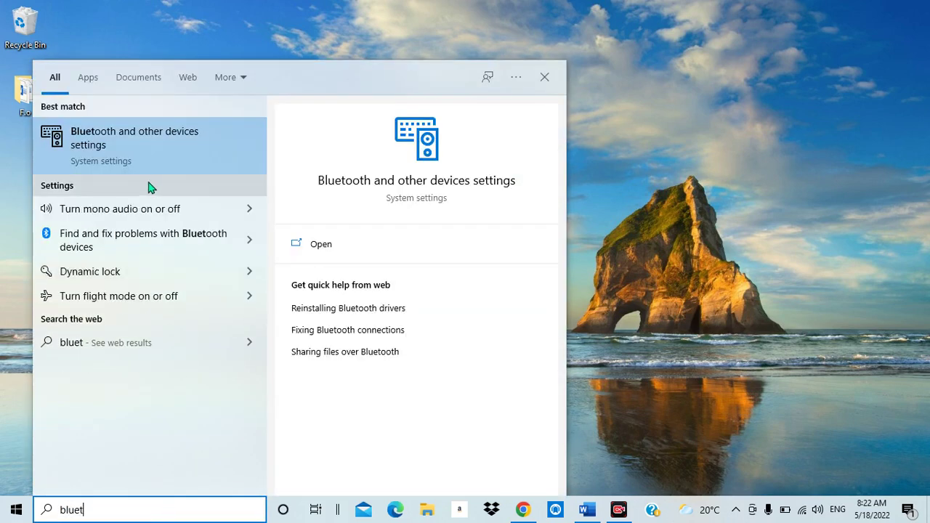
{"action": "left_click", "coordinate": [149, 167]}
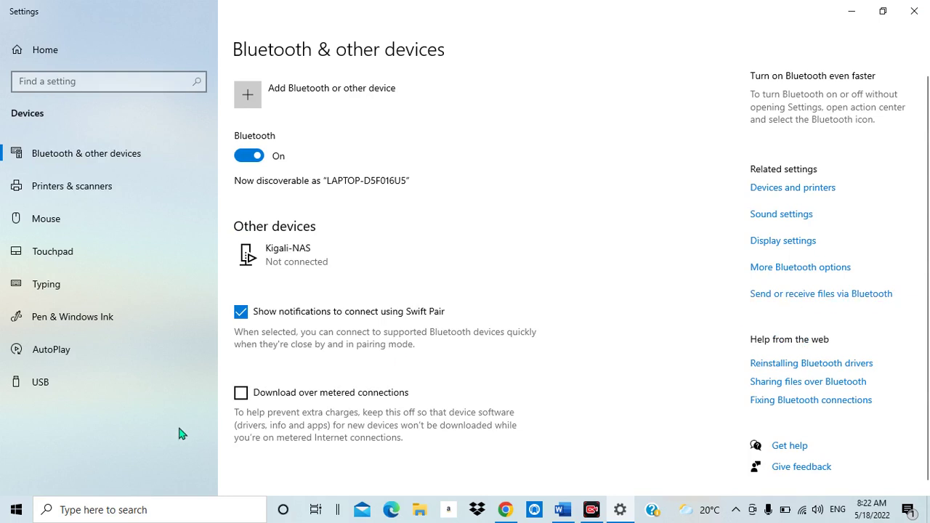
- Launch the Bluetooth File Transfer wizard from the 'Send or receive files via Bluetooth' link
{"action": "left_click", "coordinate": [94, 514]}
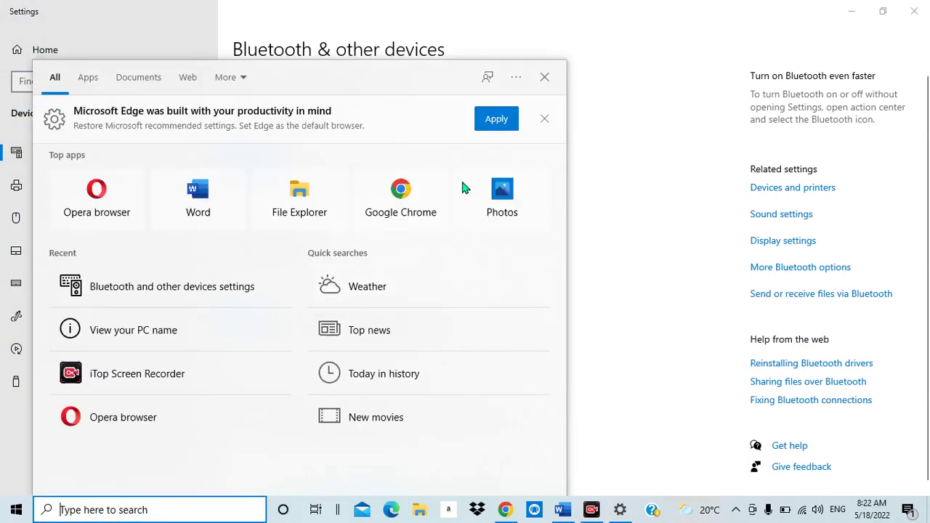
{"action": "left_click", "coordinate": [623, 251]}
{"action": "left_click", "coordinate": [761, 296]}
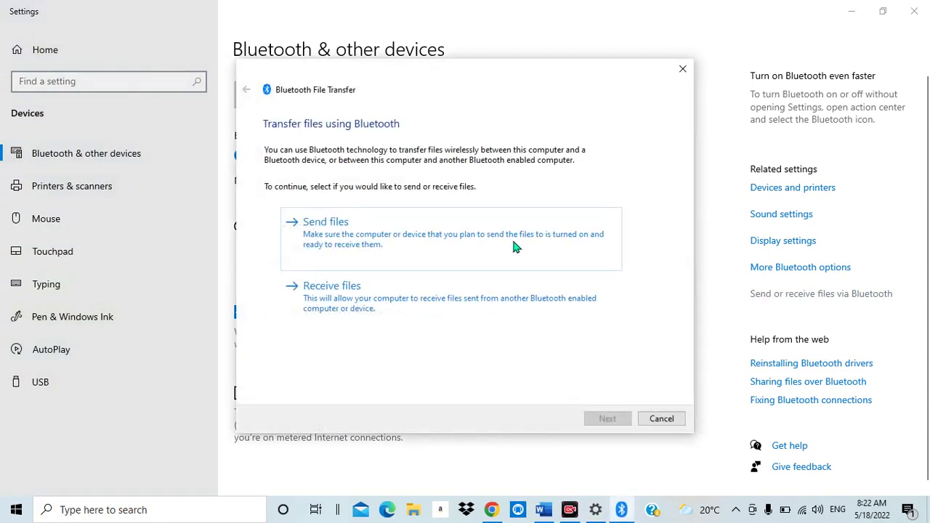
- Choose Receive files, then cancel the 'Waiting for a connection' page
{"action": "left_click", "coordinate": [346, 302]}
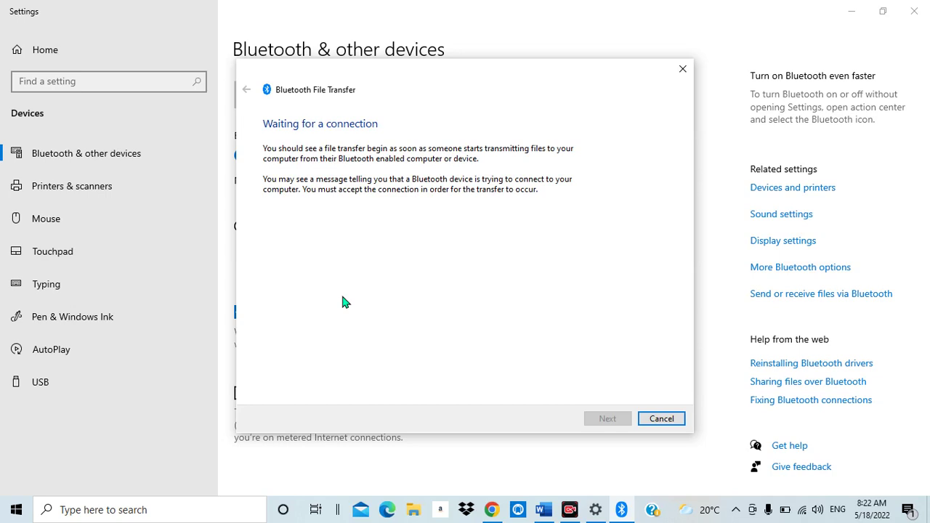
{"action": "left_click", "coordinate": [643, 422]}
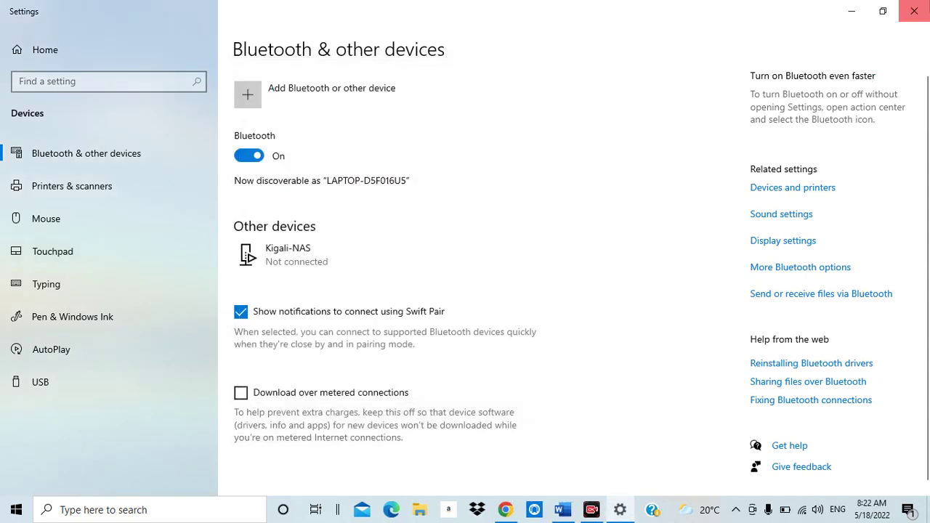
- Close the Settings window with its X button
{"action": "left_click", "coordinate": [914, 10]}
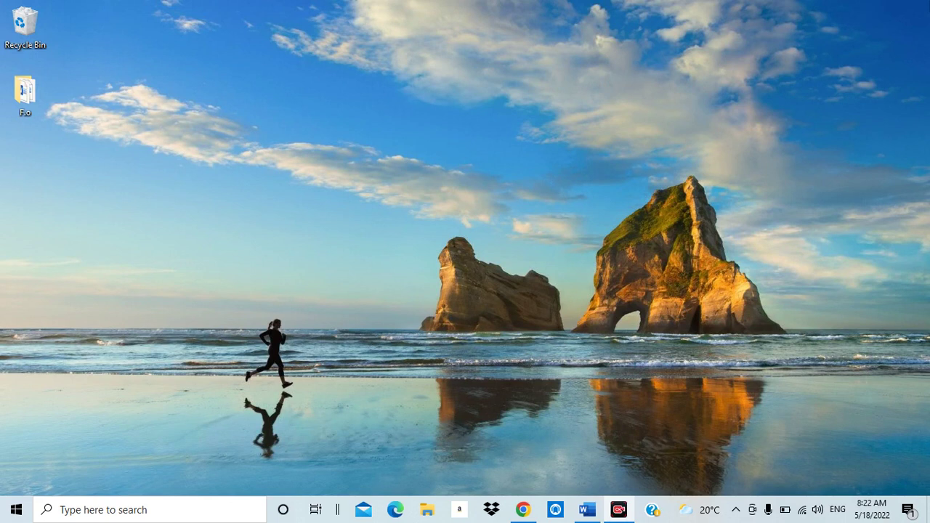
- Expand the hidden tray icons and open the Bluetooth icon's send/receive file menu
{"action": "left_click", "coordinate": [737, 511]}
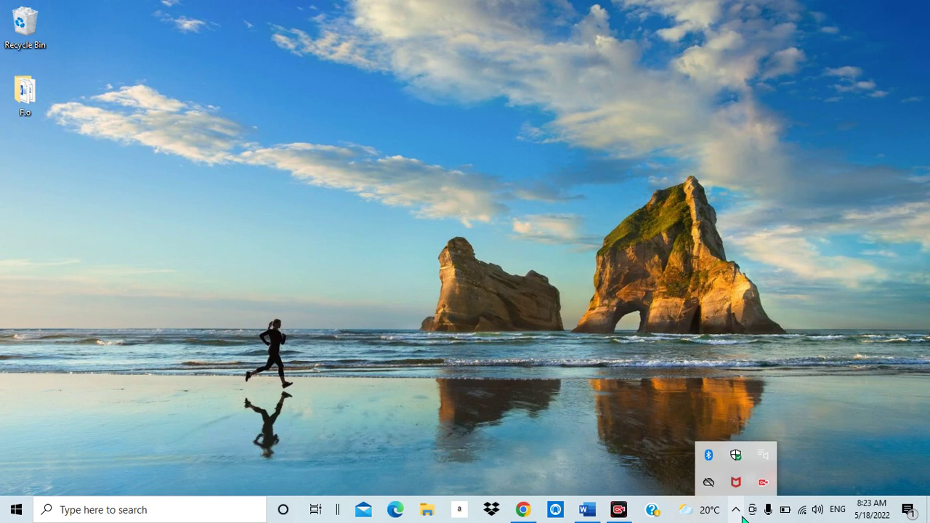
{"action": "right_click", "coordinate": [711, 459]}
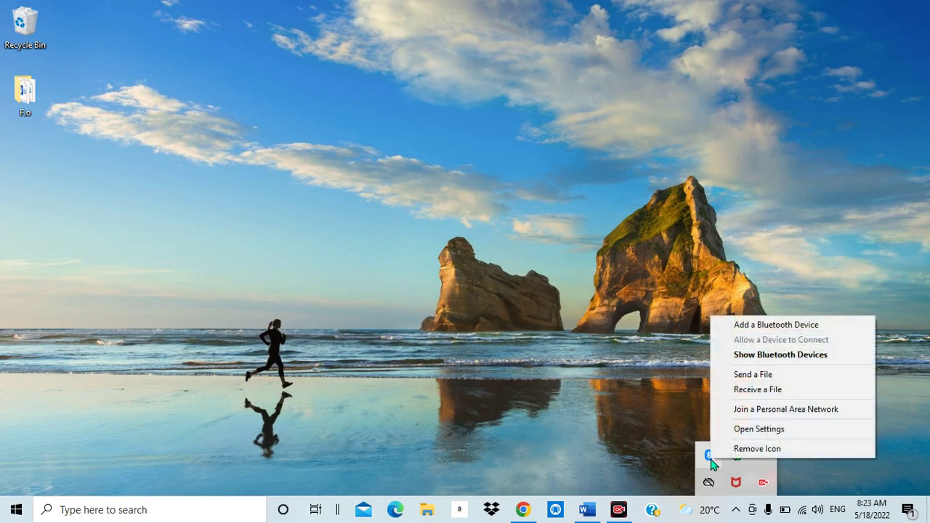